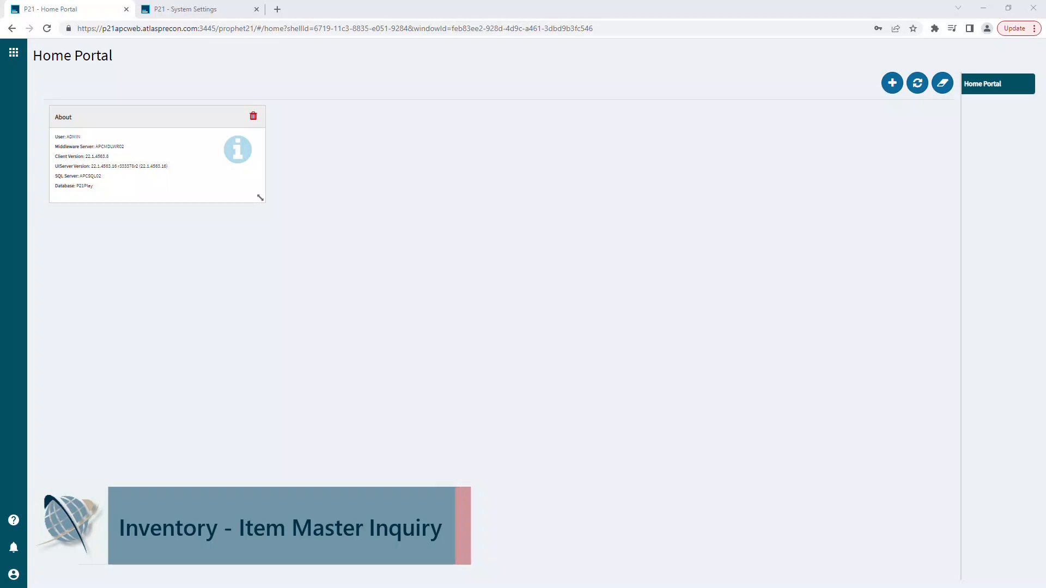
- Start a new Item Master Inquiry window from the Home Portal via F2
key("F2")
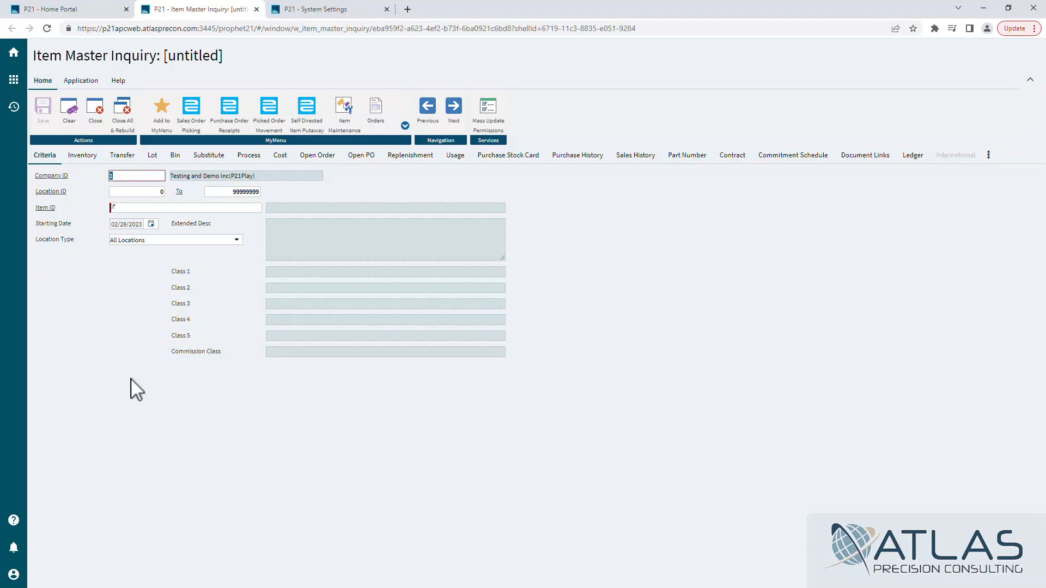
left_click(338, 8)
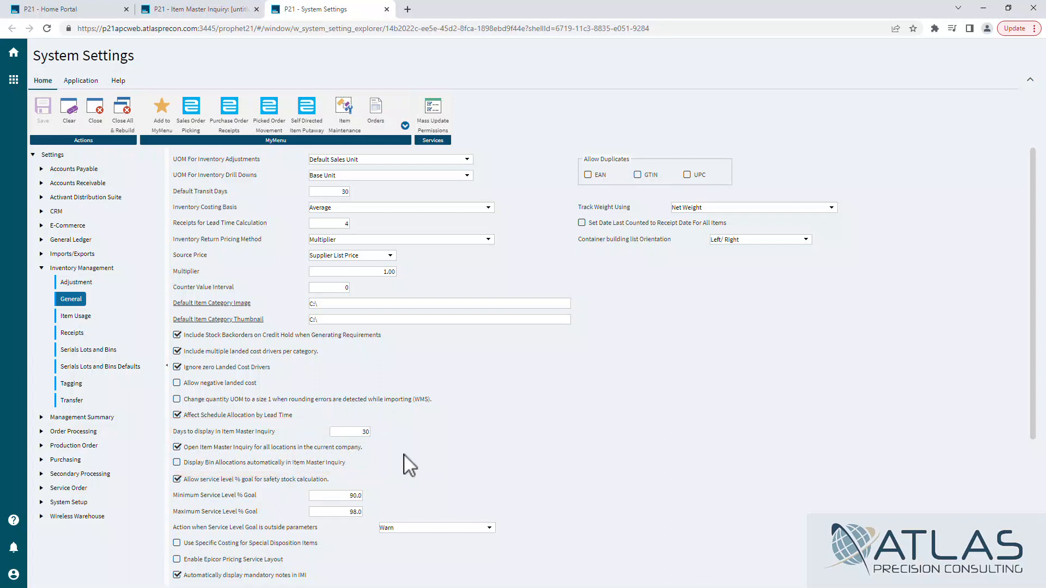
left_click(192, 9)
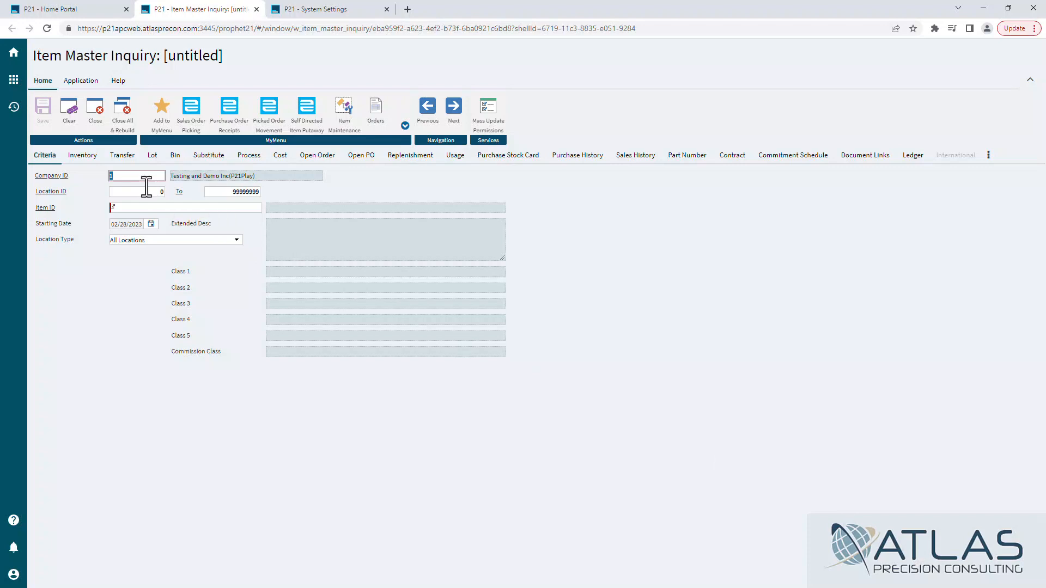
- Load item BOLT1 from recent history into the inquiry, showing stock per location
left_click(130, 207)
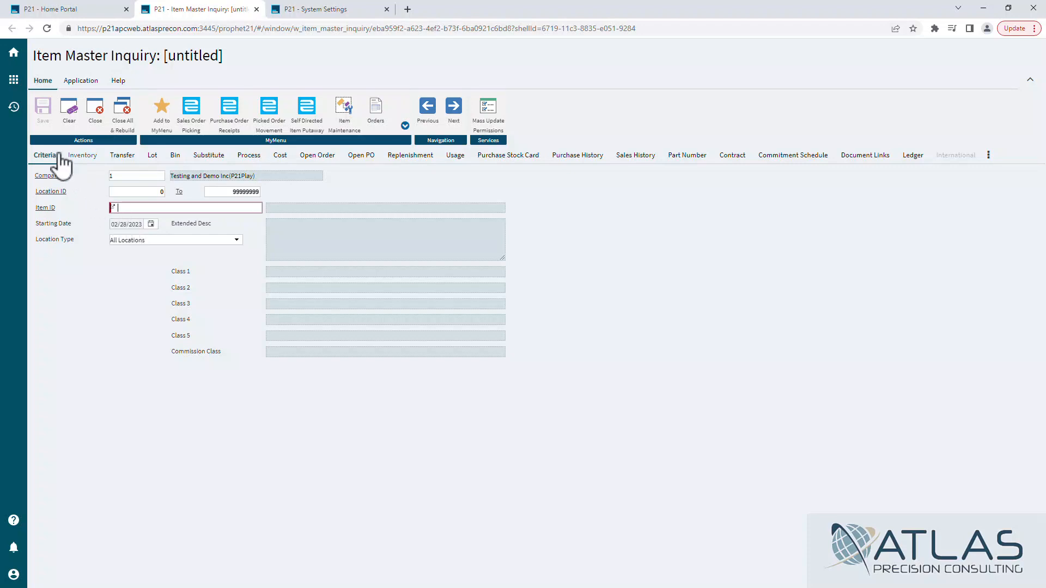
left_click(14, 107)
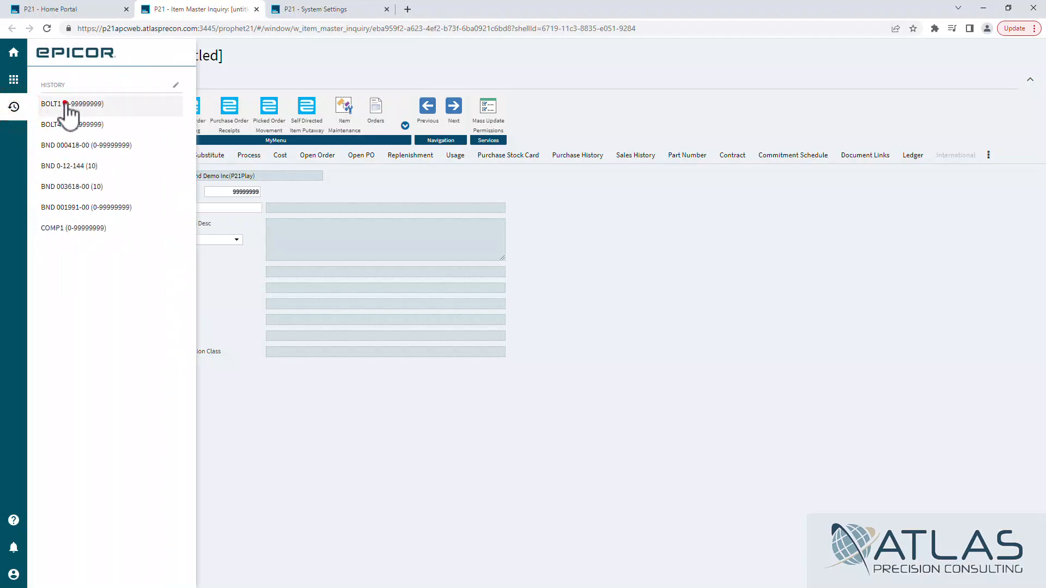
left_click(49, 104)
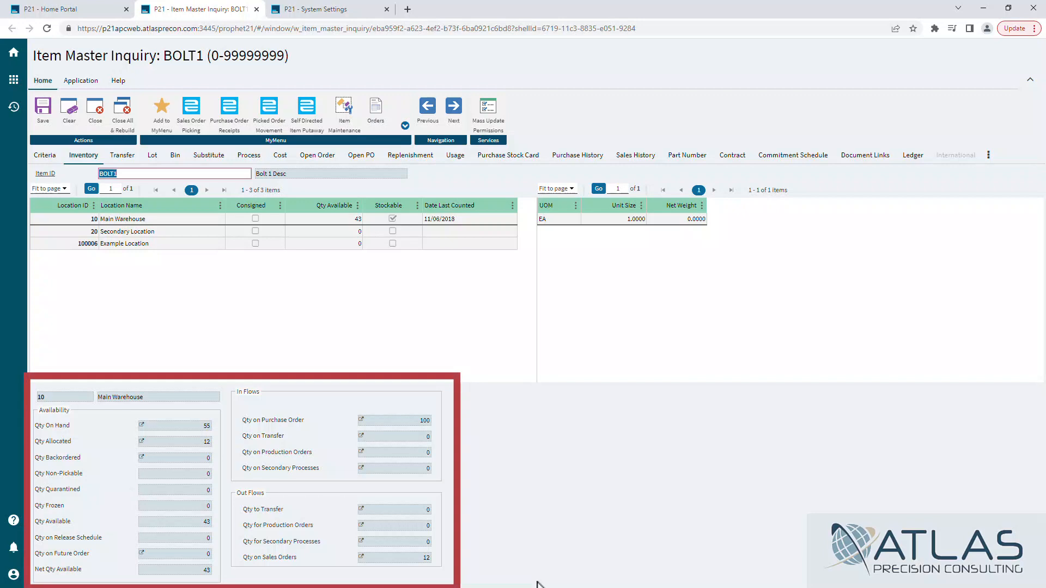
left_click(188, 232)
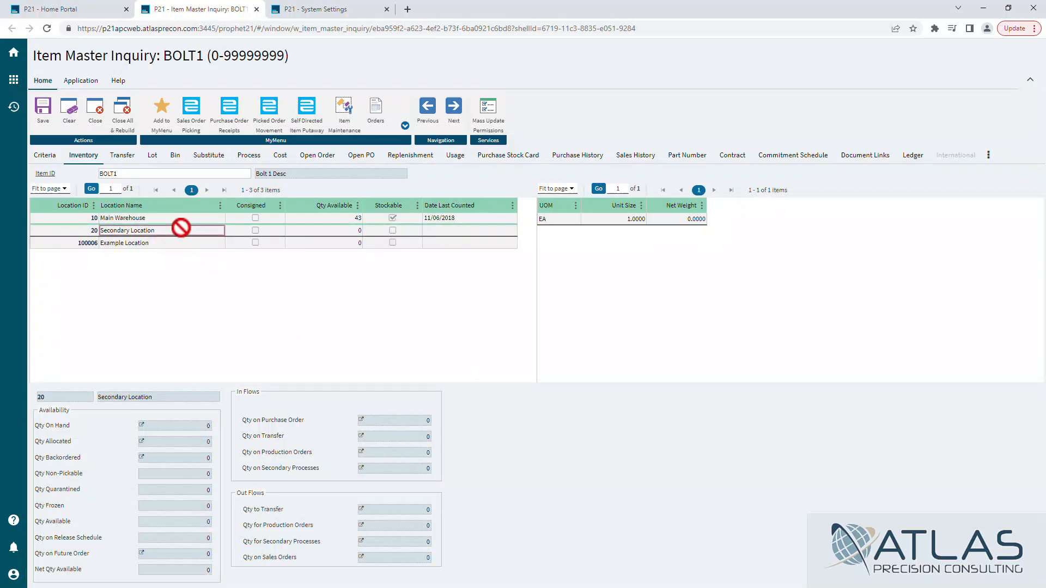
left_click(159, 218)
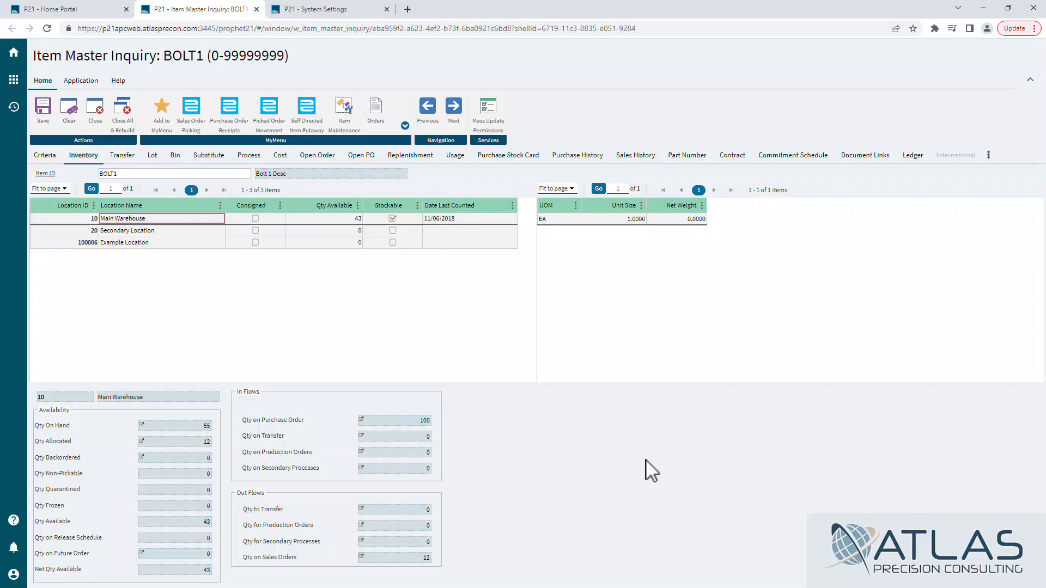
- Review BOLT1's lots, then return to its inquiry criteria with the Bolt 1 Extended Desc
left_click(152, 156)
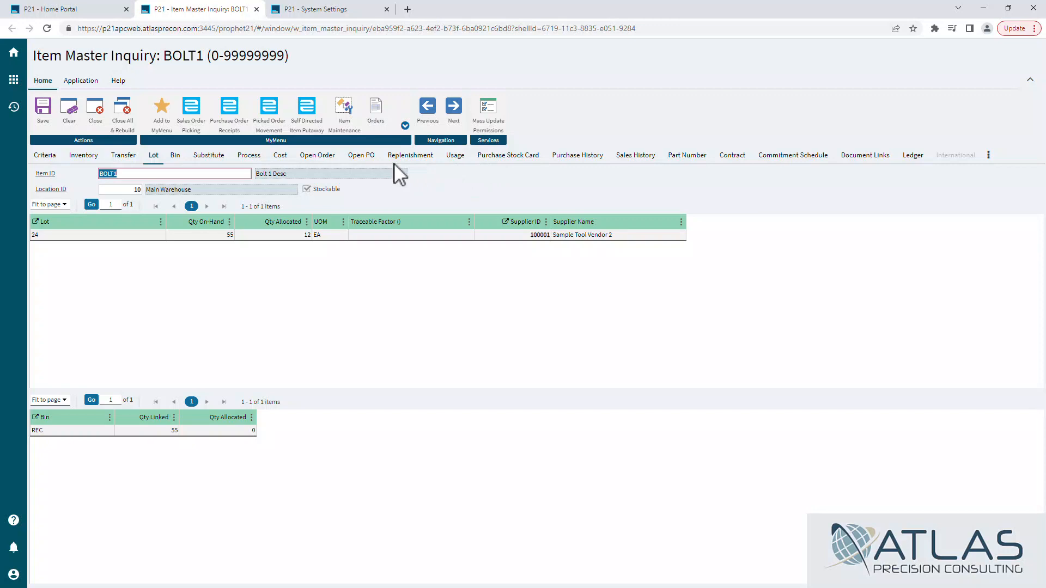
left_click(45, 155)
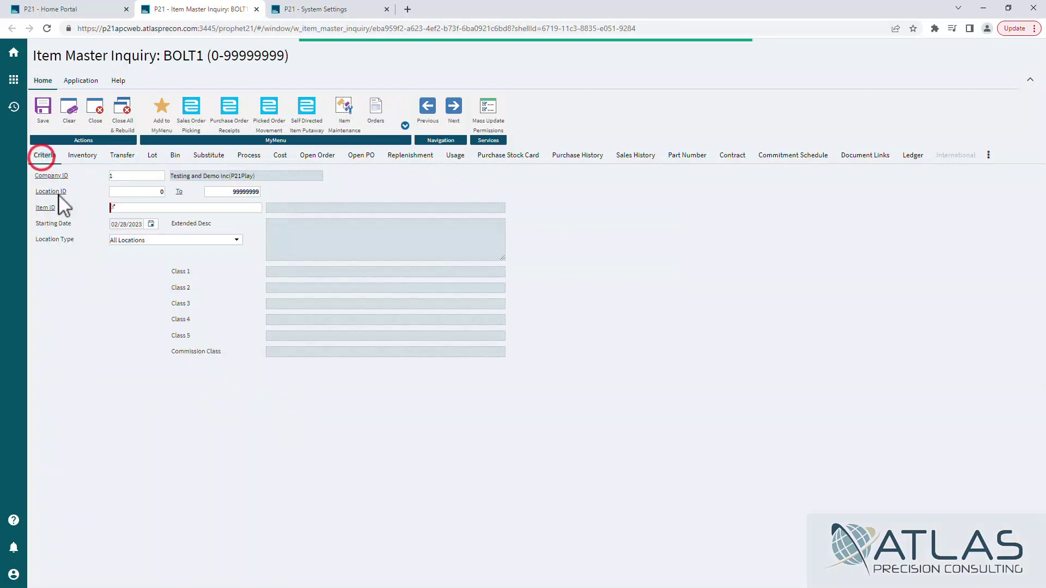
- Show BOLT1's Main Warehouse lot 24 with 55 on hand and 12 allocated
right_click(120, 330)
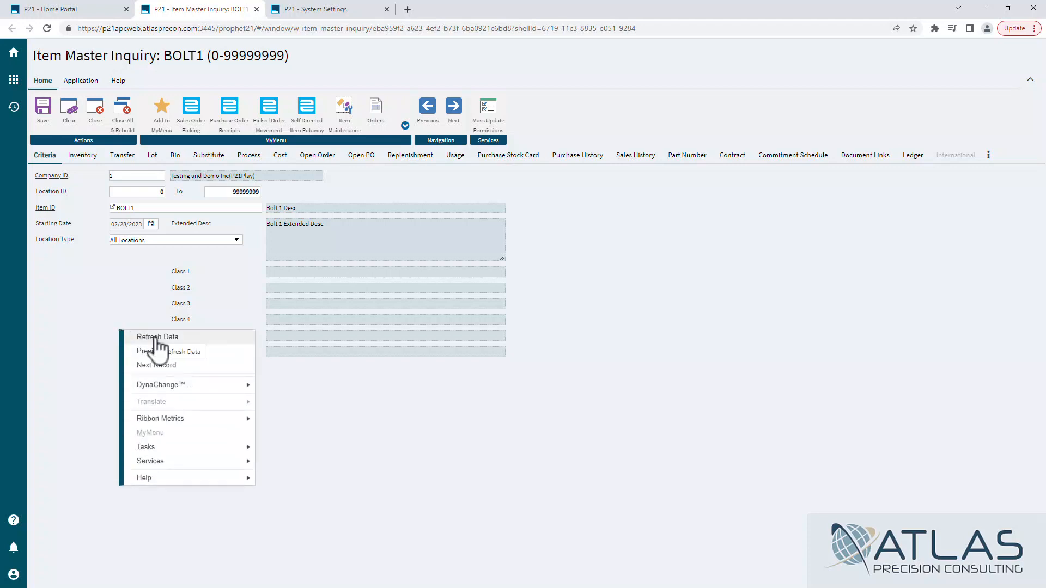
left_click(155, 155)
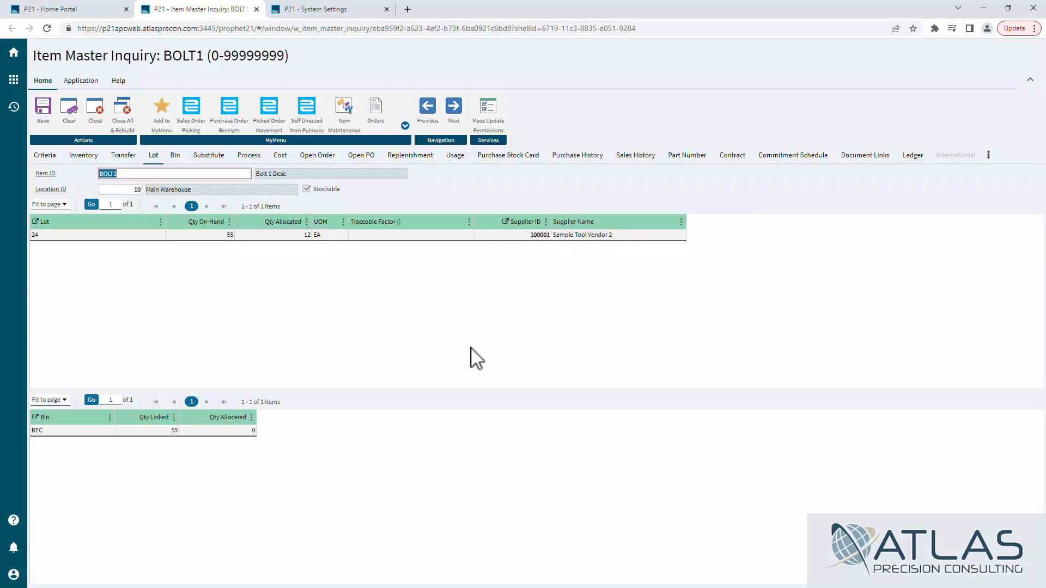
- Show BOLT1's purchase stock card: net stock 143, order point 376, 250 units recommended
left_click(508, 155)
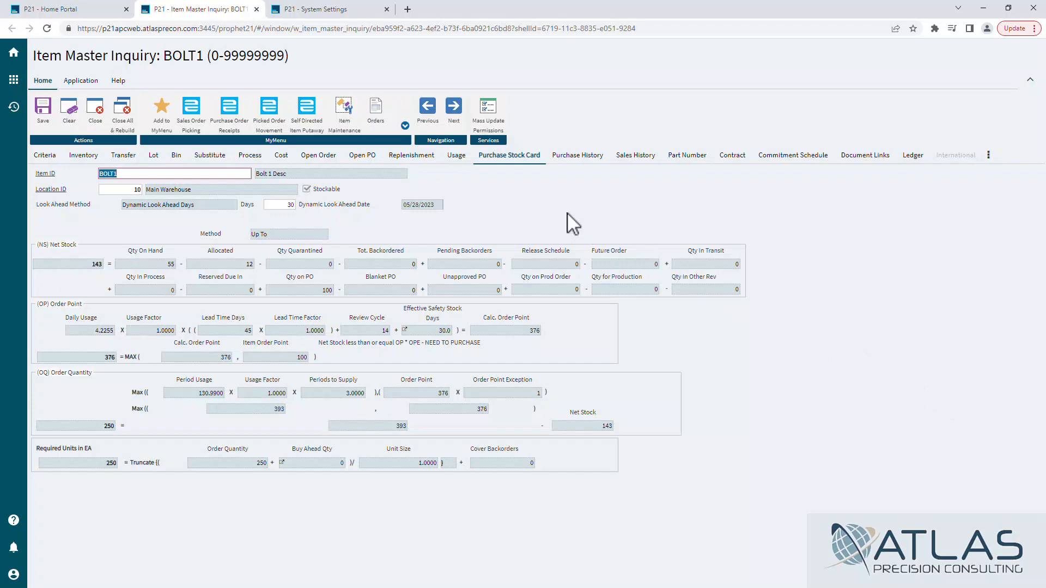
- Review BOLT1's period usage, then its sales history invoice of 10 EA to Sample Customer
left_click(459, 155)
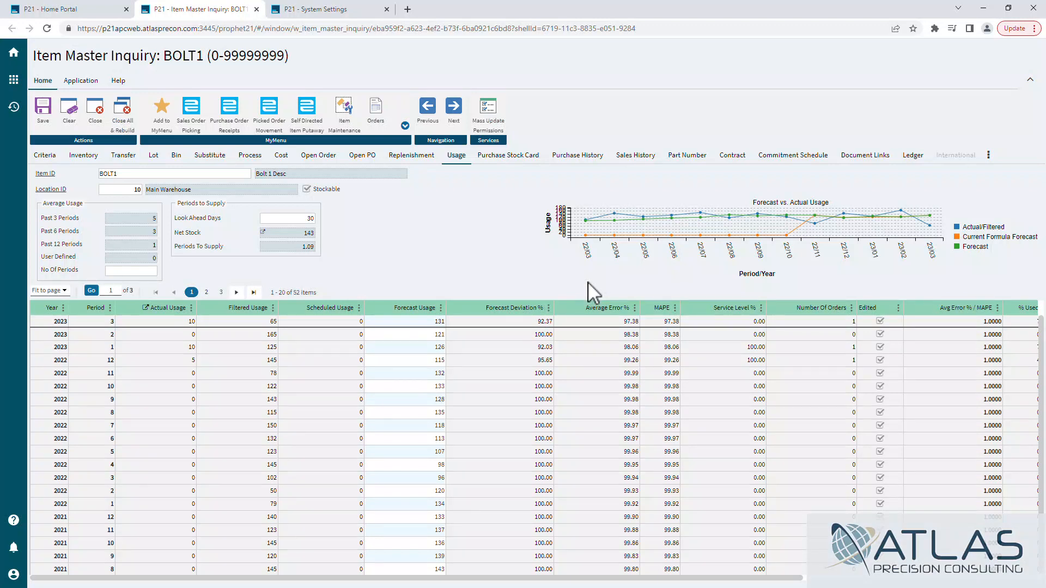
left_click(635, 155)
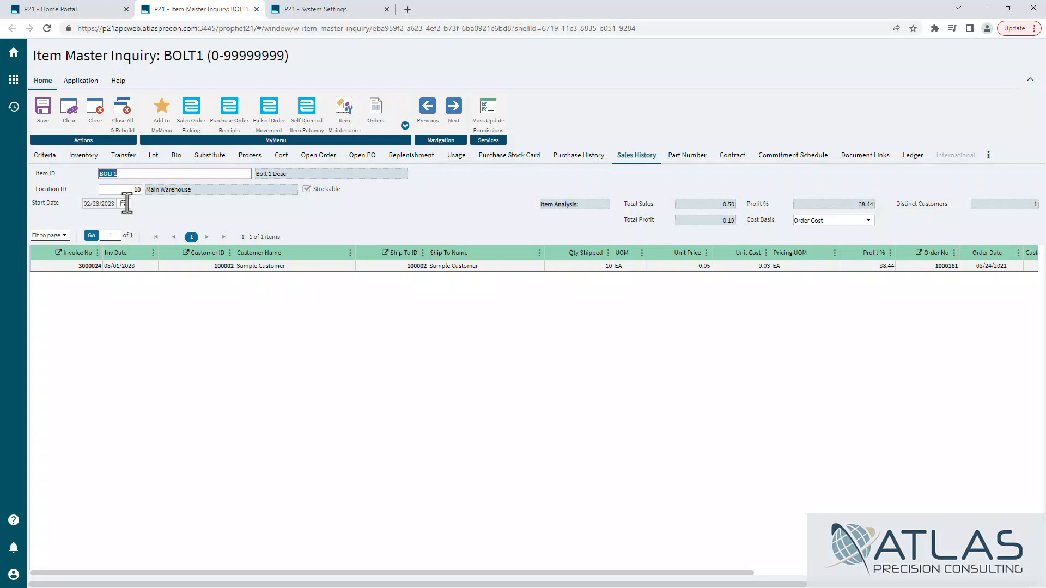
- Show BOLT1's open purchase order 4000010 for 100 EA from Sample Tool Vendor 2
left_click(361, 155)
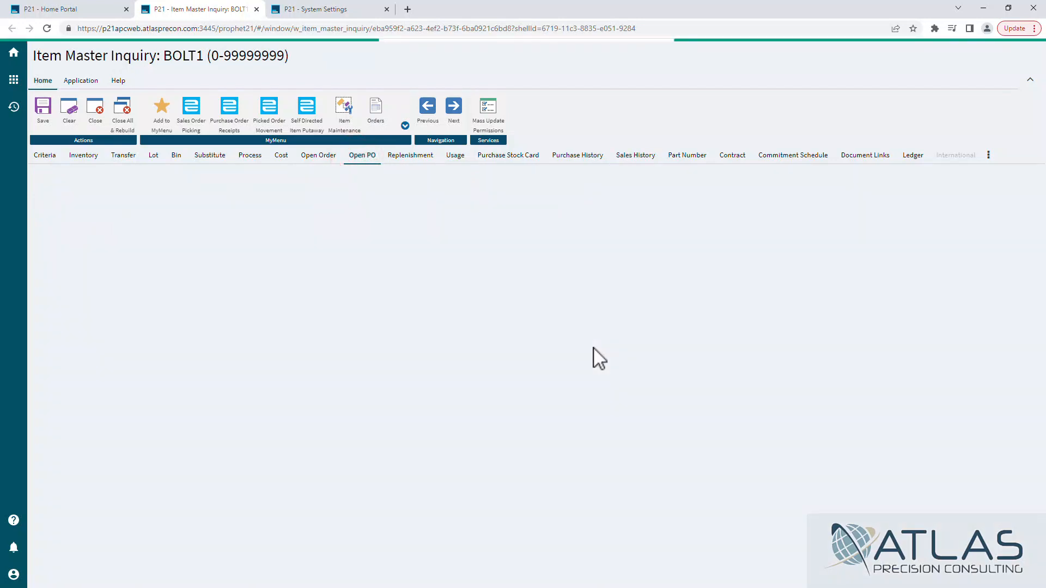